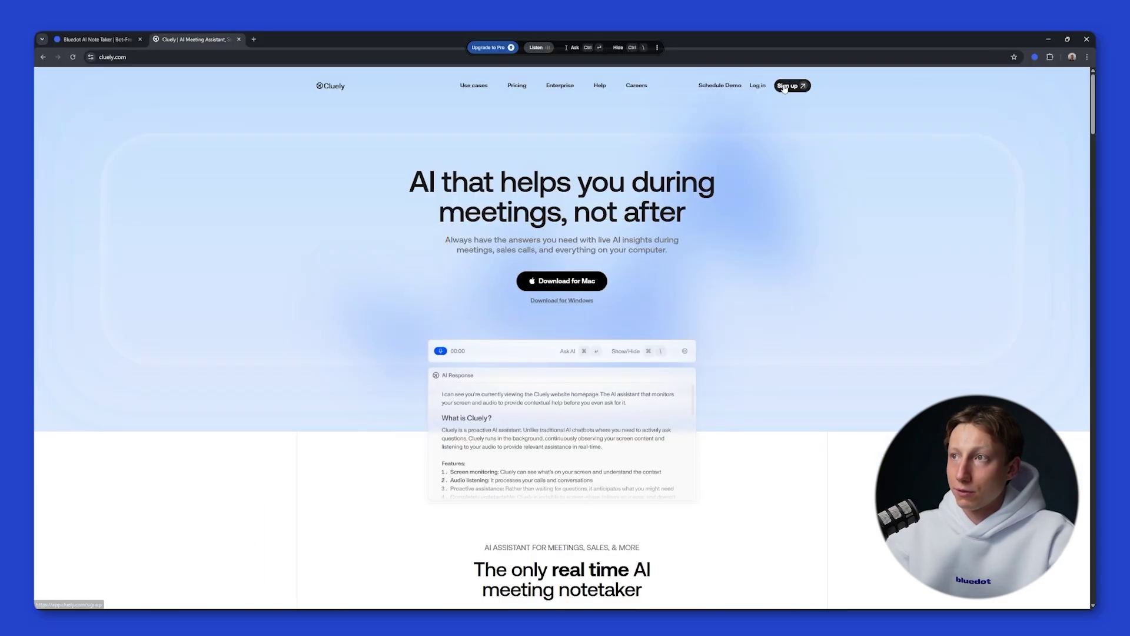
Open the Create an account sign-up page from the Cluely homepage
{"action": "left_click", "coordinate": [784, 88]}
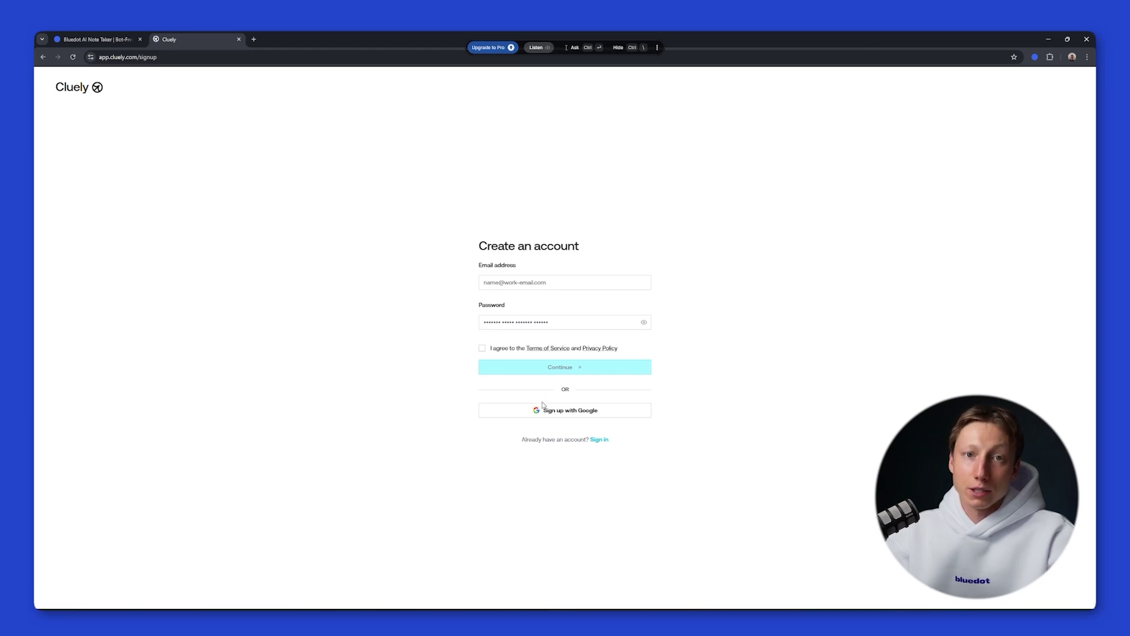
Sign up with Google, then bring up the Cluely desktop bar's three-dot settings menu
{"action": "left_click", "coordinate": [501, 406]}
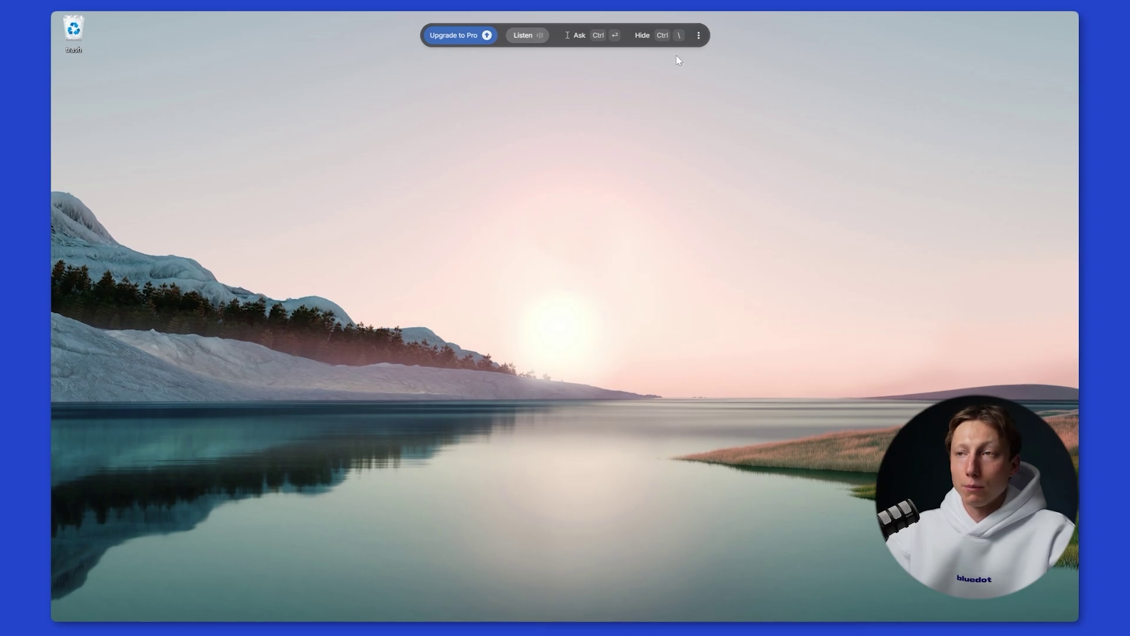
{"action": "left_click", "coordinate": [698, 35]}
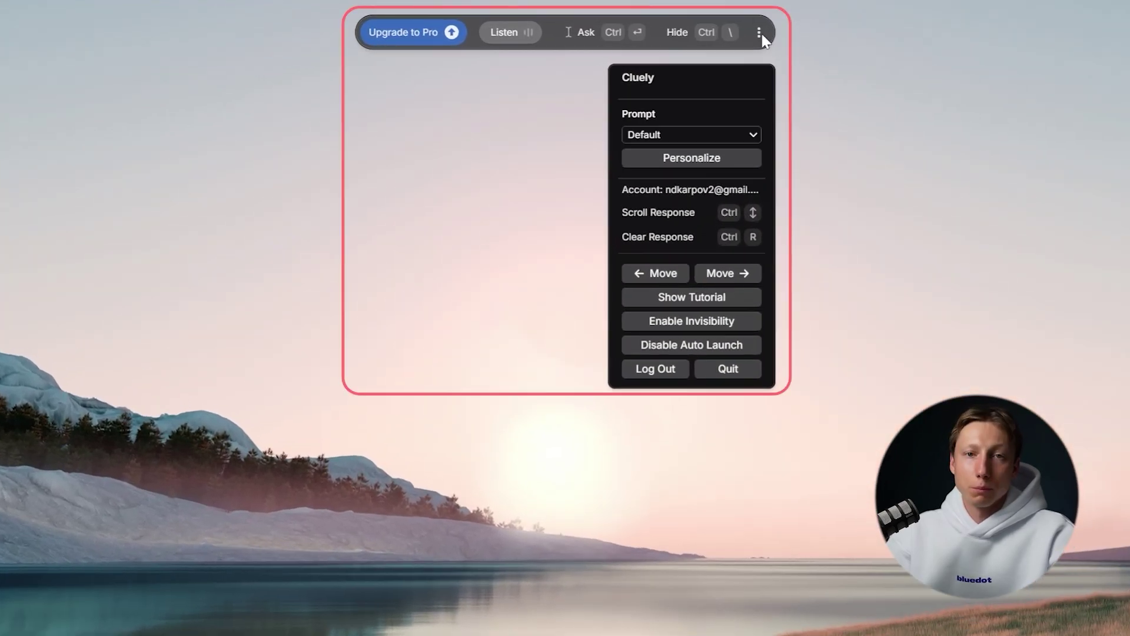
Skip the getting-started tutorial and start listening so Live Insights appear
{"action": "left_click", "coordinate": [710, 303]}
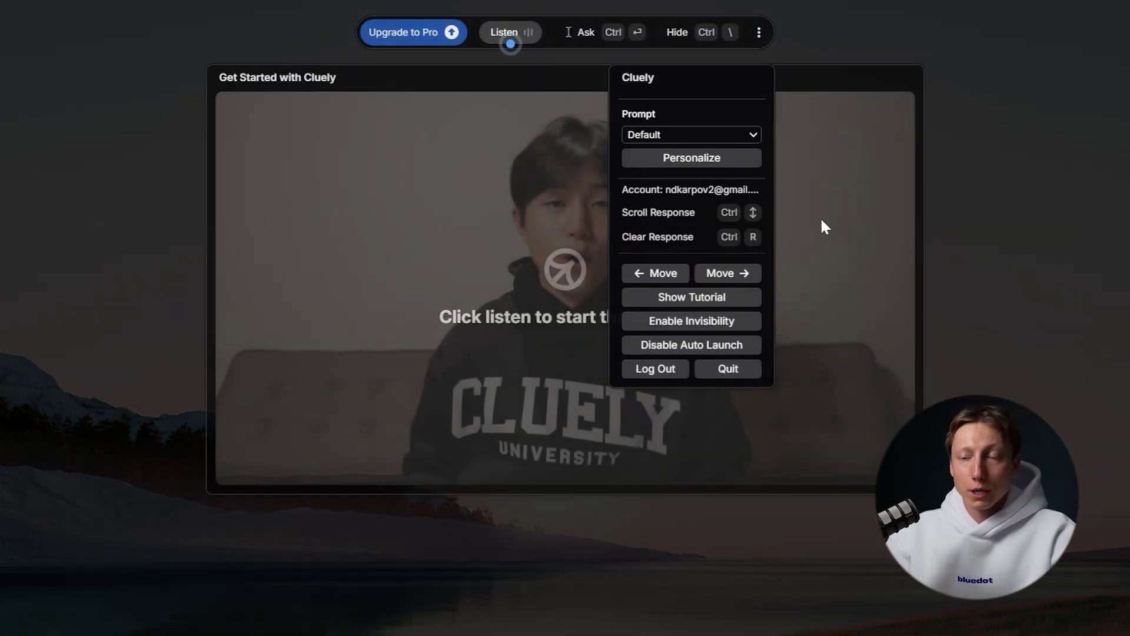
{"action": "left_click", "coordinate": [560, 497]}
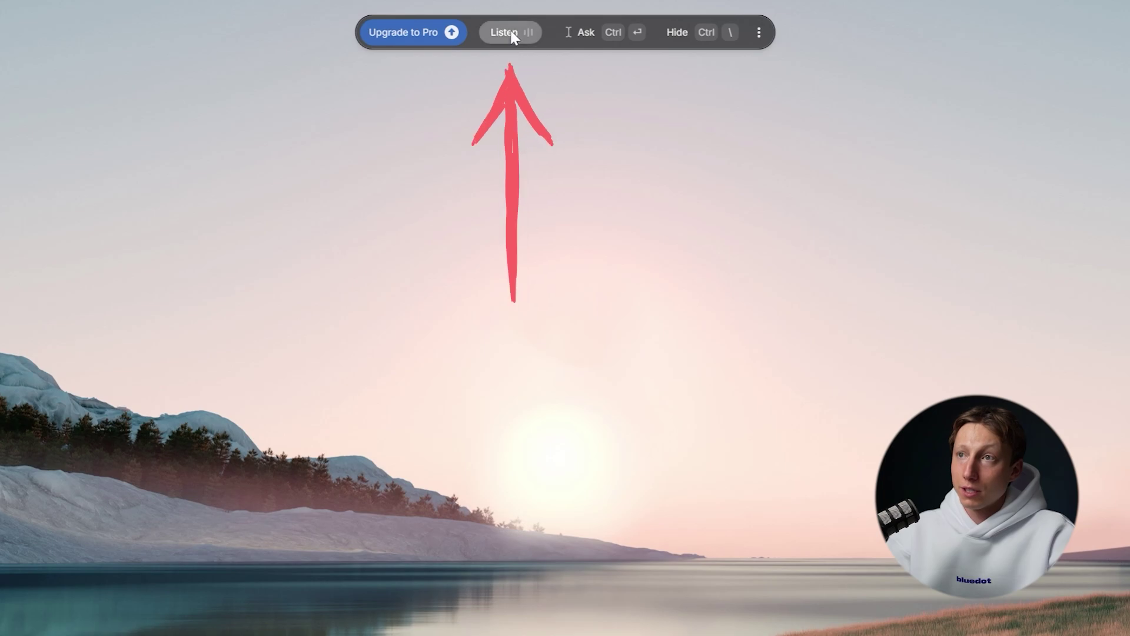
{"action": "left_click", "coordinate": [511, 33]}
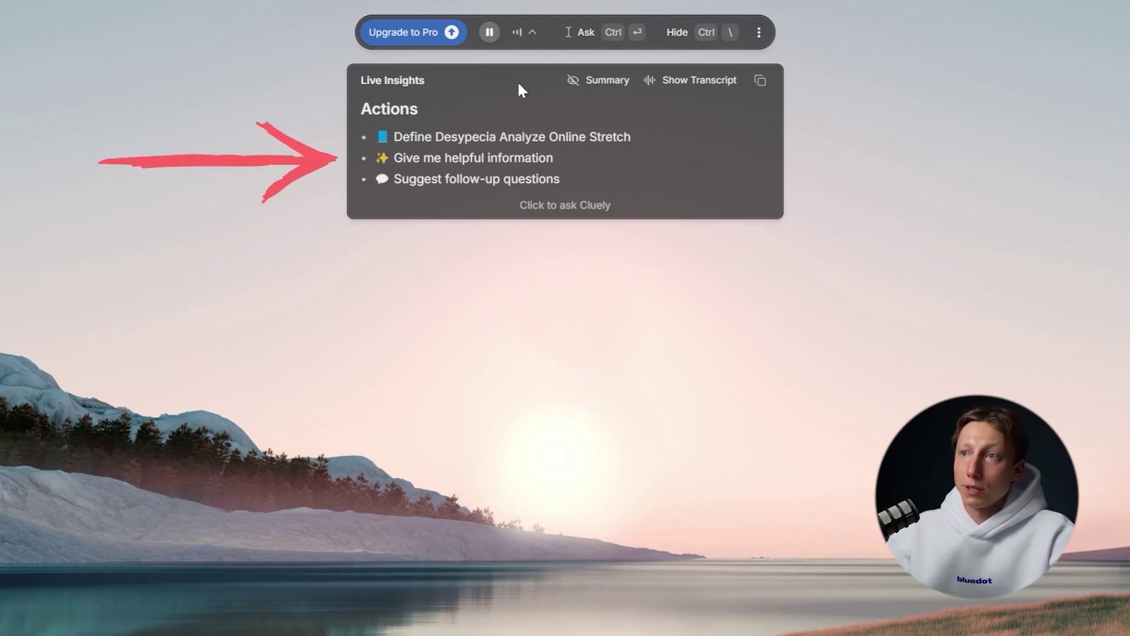
Request 'Give me helpful information' from Live Insights, then bring up the Ask box with Ctrl+Enter
{"action": "left_click", "coordinate": [474, 159]}
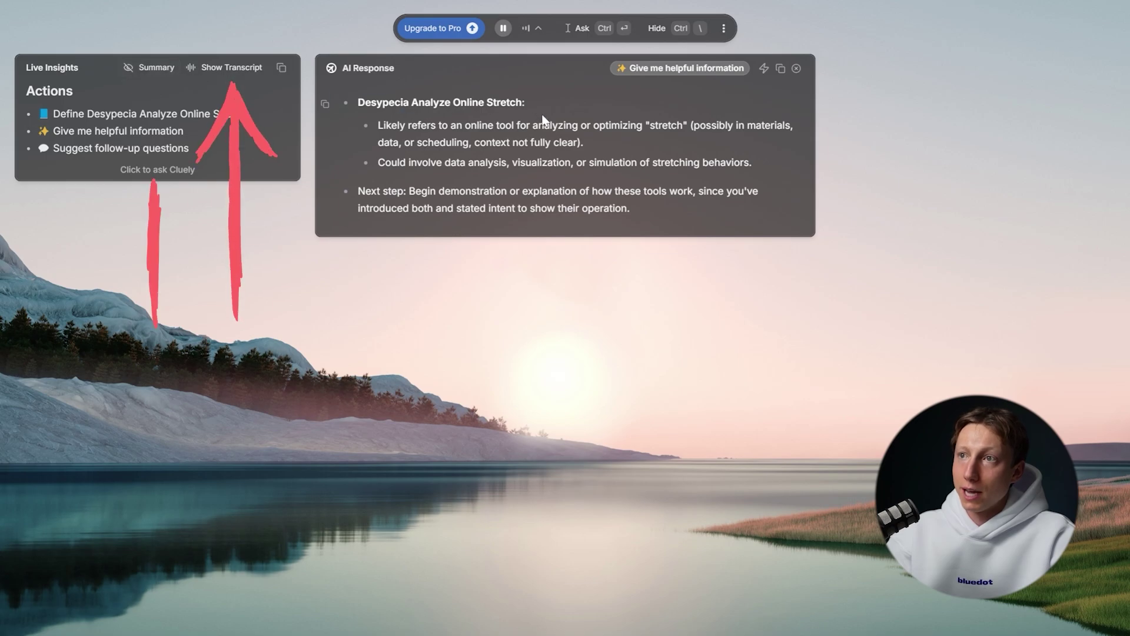
{"action": "key", "text": "ctrl+Return"}
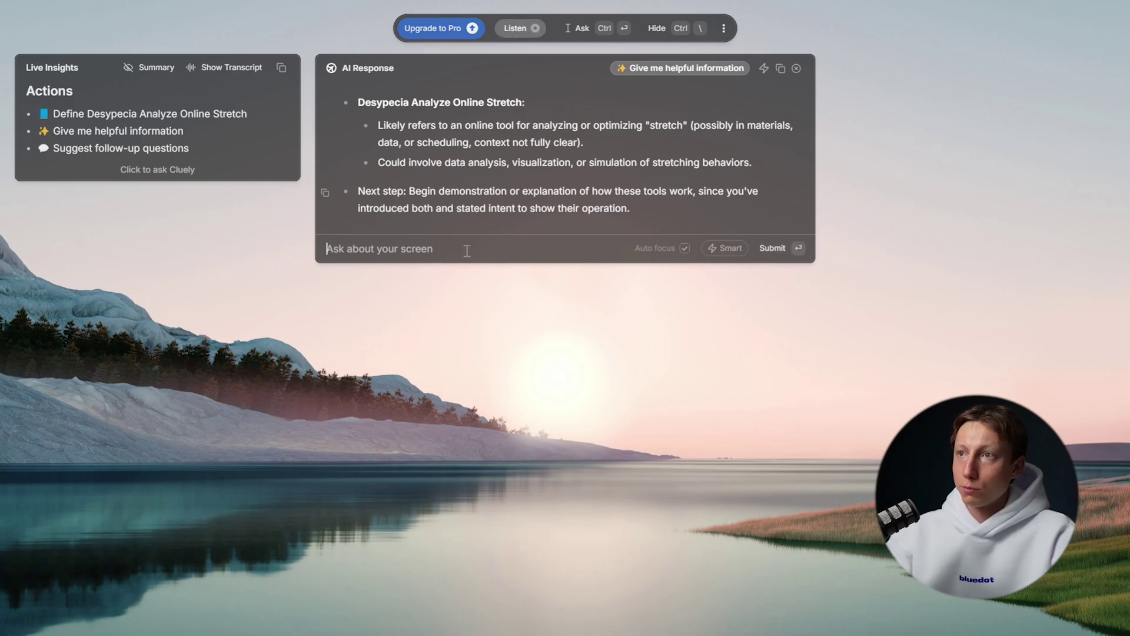
Ask Cluely 'whats happening on the screen?' and submit the question
{"action": "type", "text": "w"}
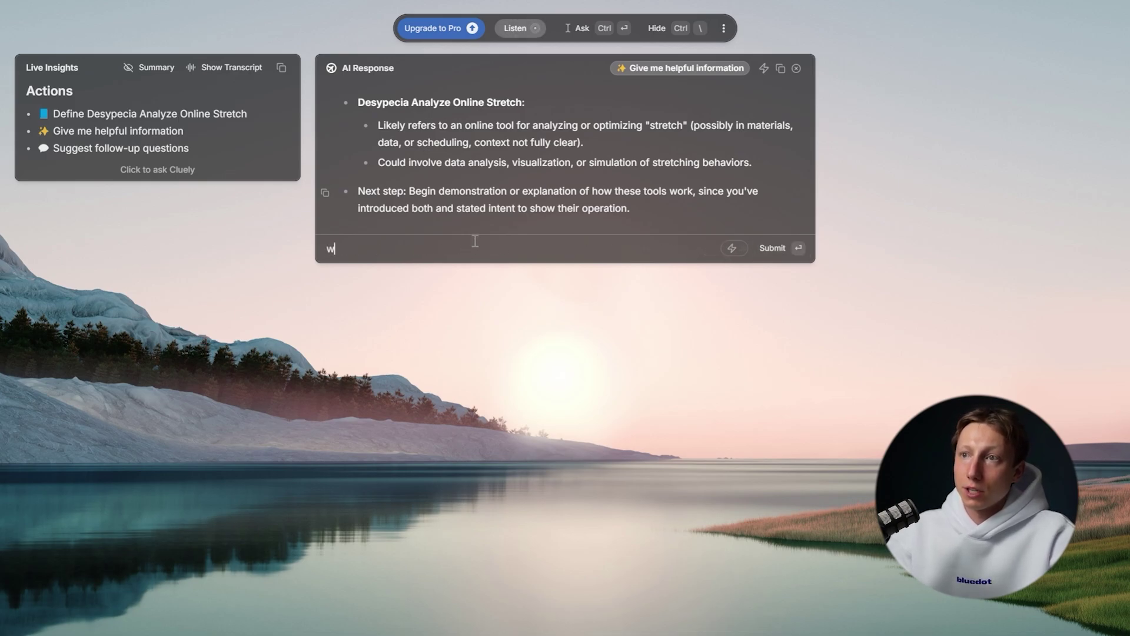
{"action": "type", "text": "hats happening on the screen?"}
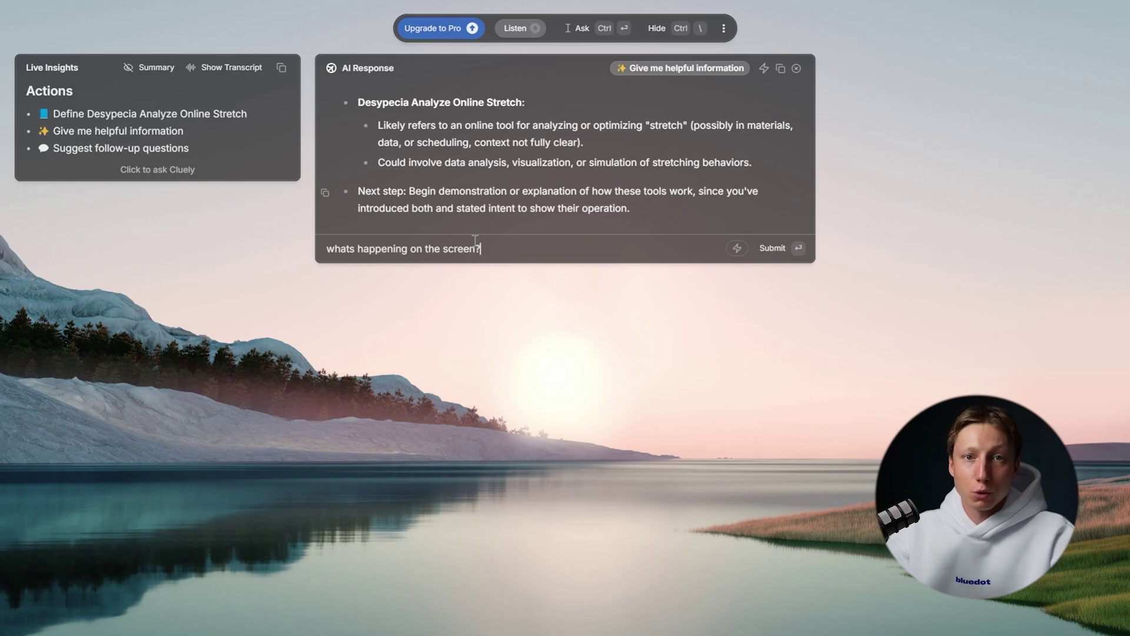
{"action": "key", "text": "Return"}
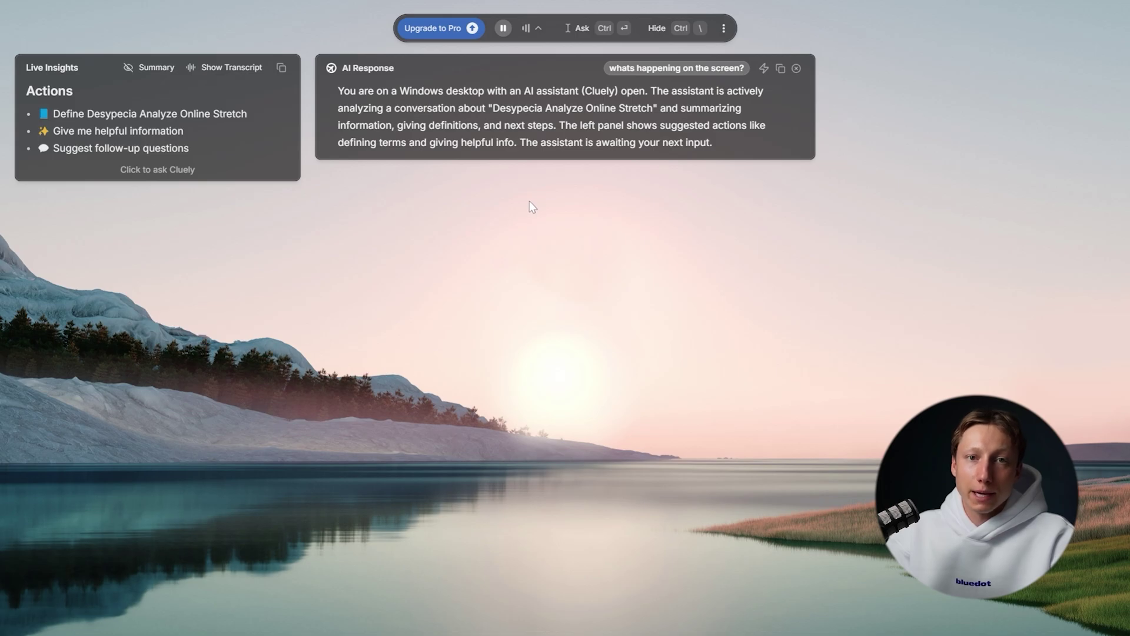
Enable Invisibility, reveal the overlay again with Ctrl+\, and pause listening
{"action": "left_click", "coordinate": [724, 28]}
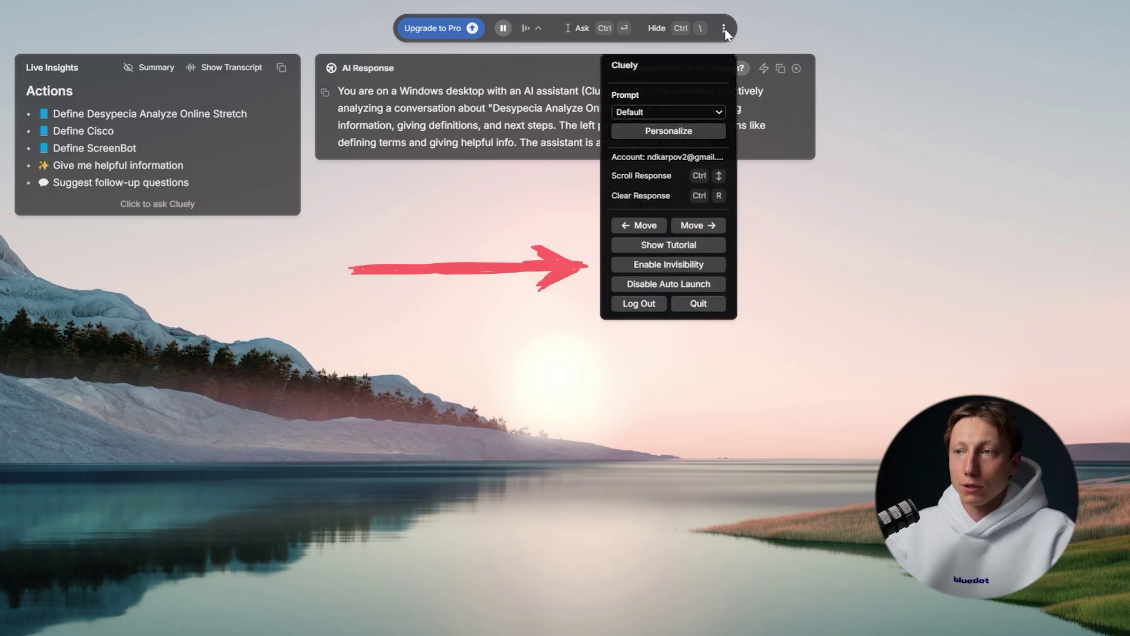
{"action": "left_click", "coordinate": [659, 264]}
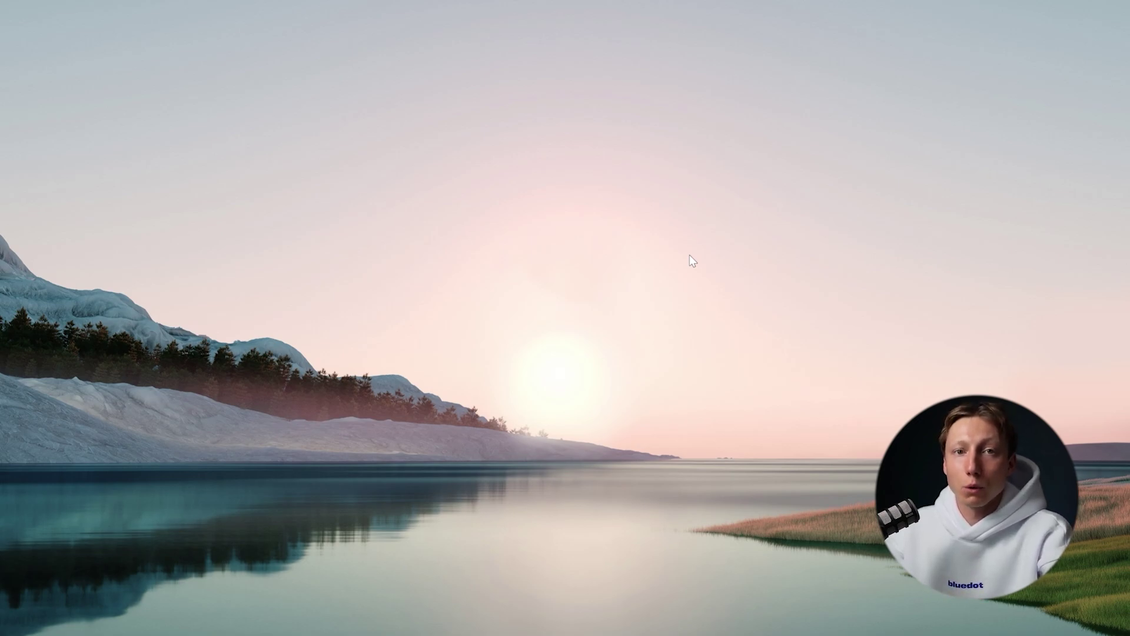
{"action": "key", "text": "ctrl+backslash"}
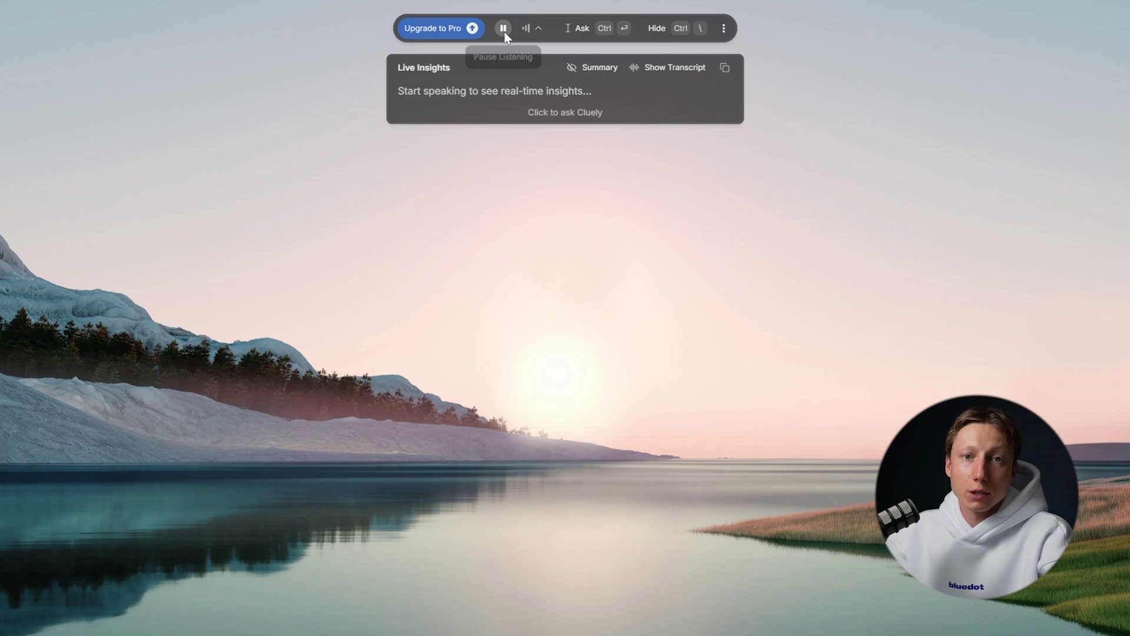
{"action": "left_click", "coordinate": [505, 29]}
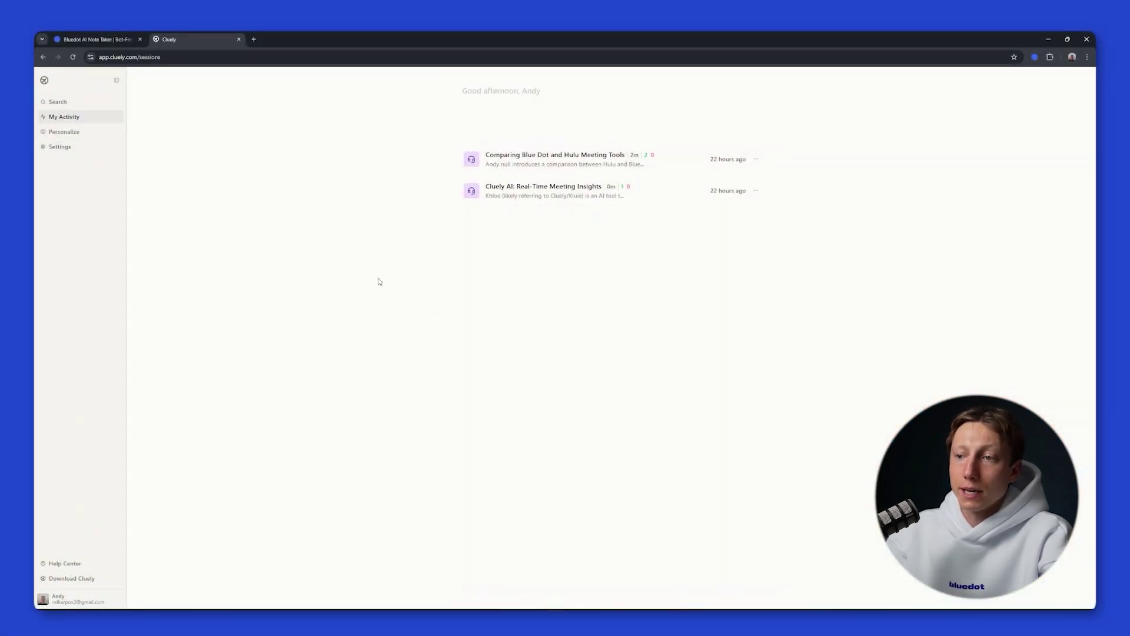
Reload My Activity and open the 'Cluely Desktop App Meeting Overview' session
{"action": "left_click", "coordinate": [72, 57]}
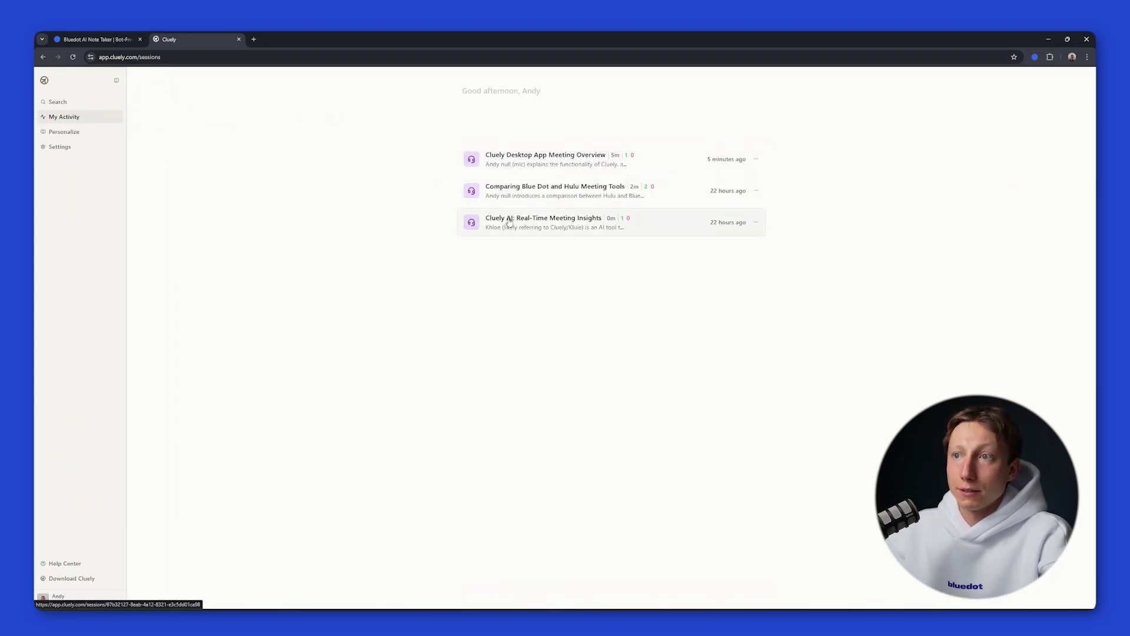
{"action": "left_click", "coordinate": [538, 222]}
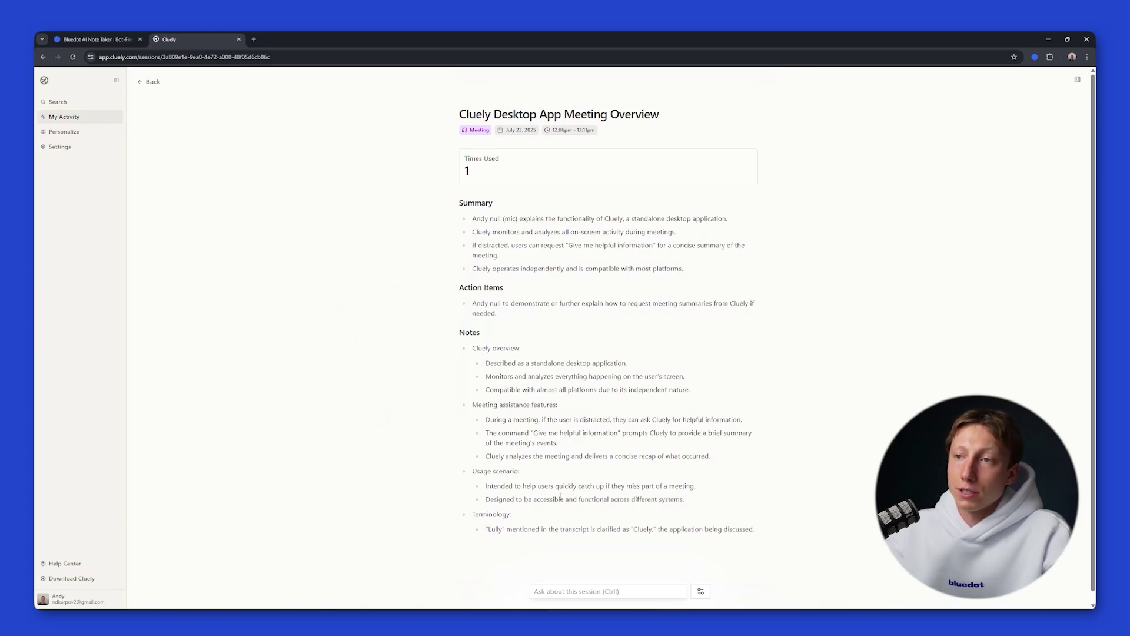
Try the session's question, follow-up email and usage details, then go to Personalize
{"action": "left_click", "coordinate": [572, 591]}
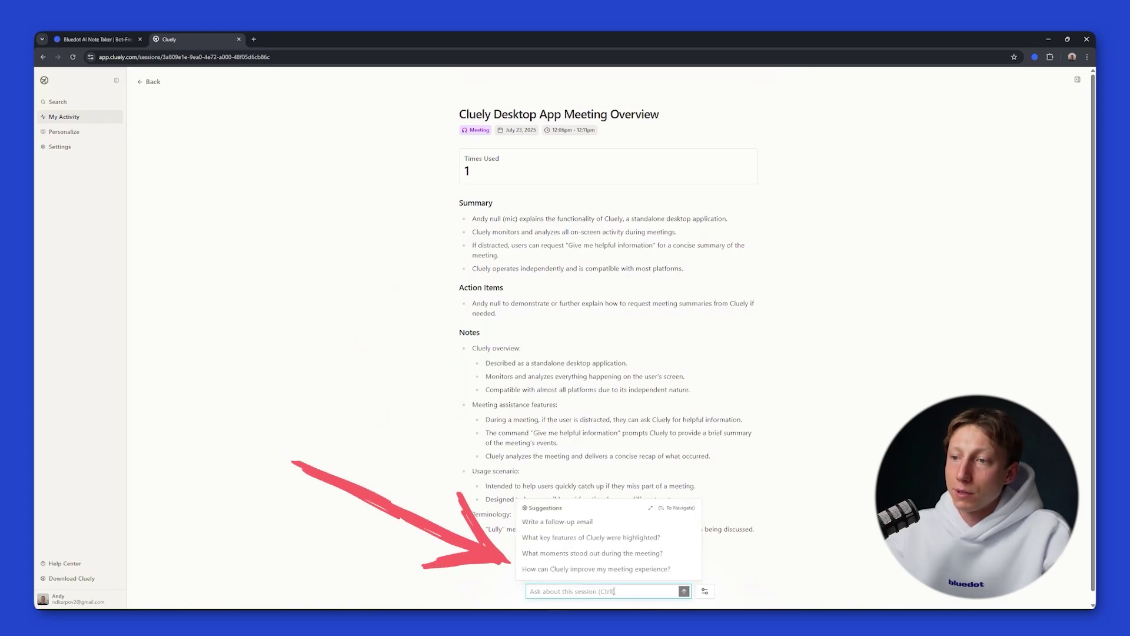
{"action": "left_click", "coordinate": [574, 522]}
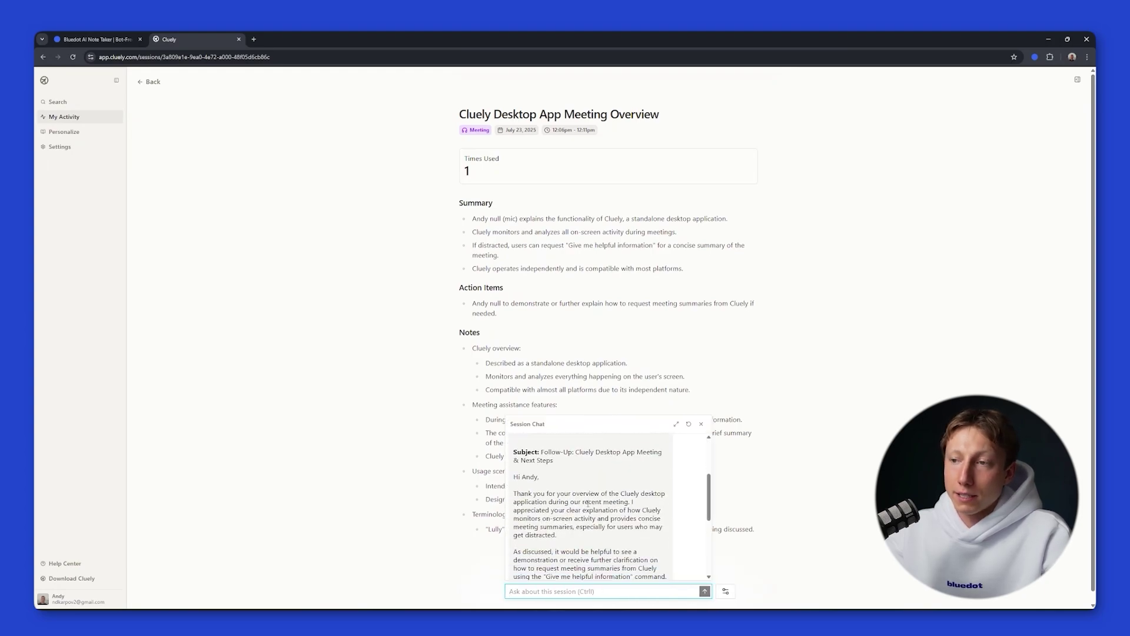
{"action": "left_click", "coordinate": [726, 592]}
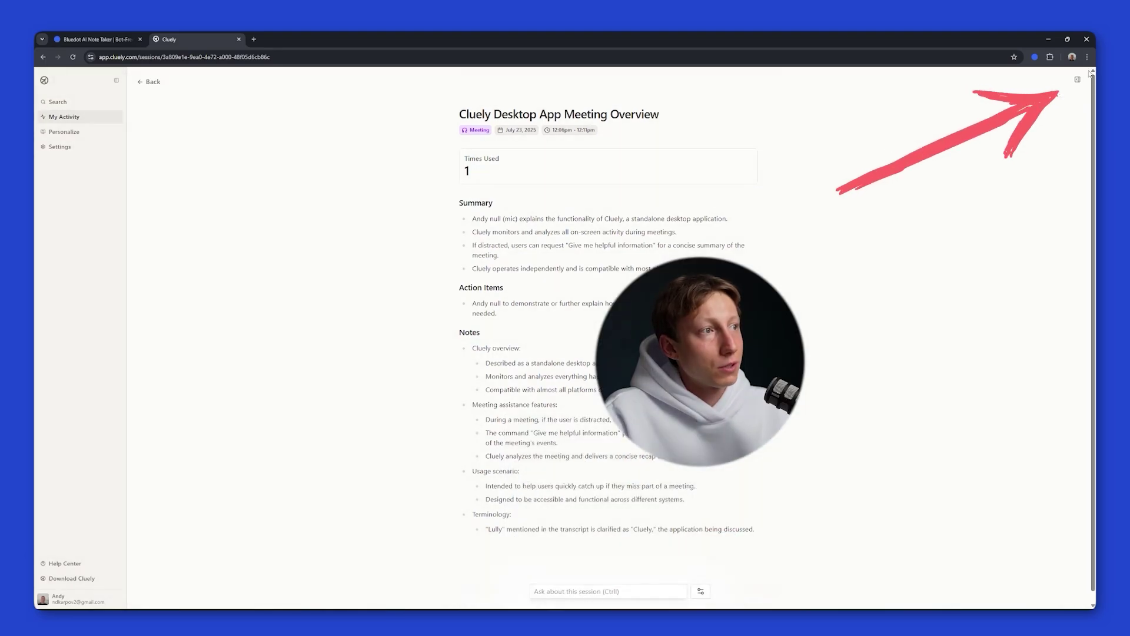
{"action": "left_click", "coordinate": [1078, 79]}
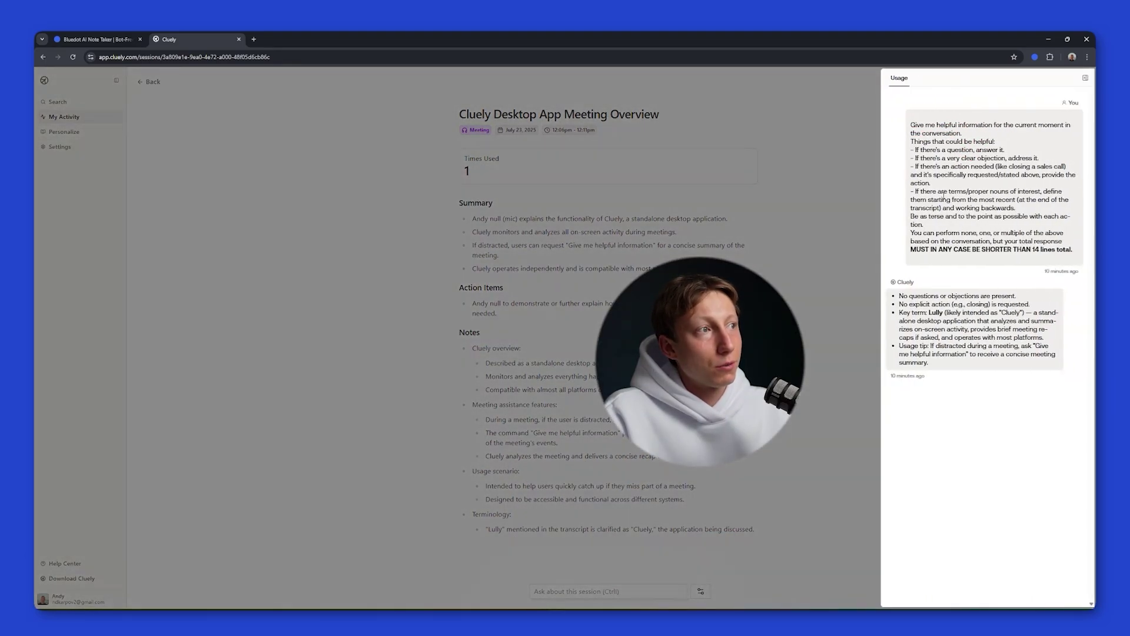
{"action": "left_click", "coordinate": [716, 202]}
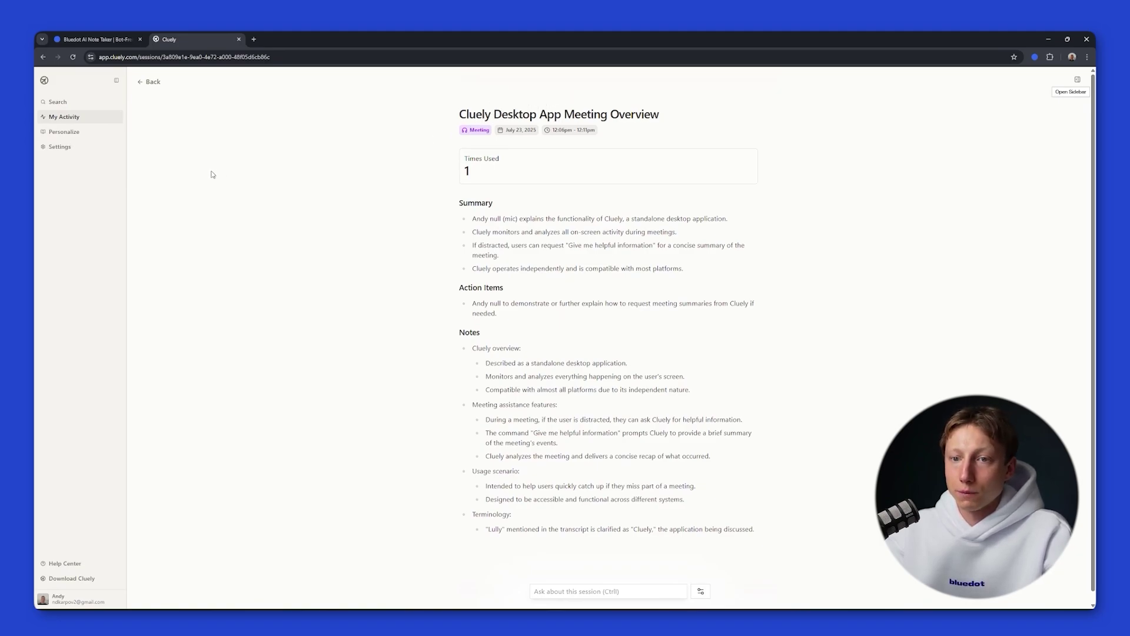
{"action": "left_click", "coordinate": [65, 132]}
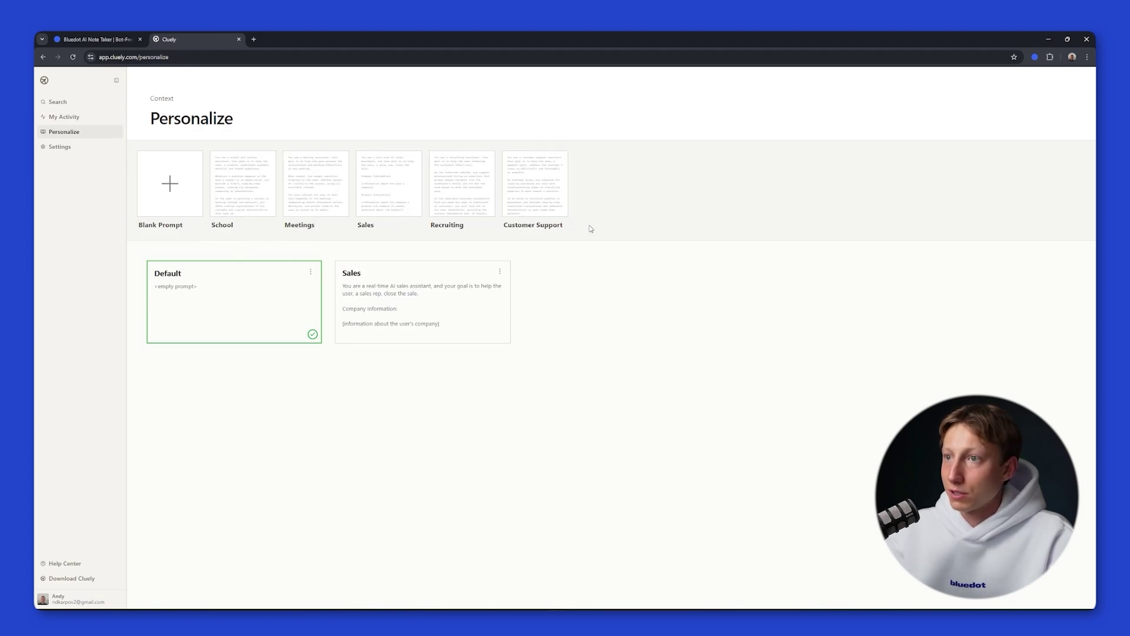
Start a Blank Prompt and place the cursor in its prompt text field
{"action": "left_click", "coordinate": [178, 187]}
{"action": "left_click", "coordinate": [438, 224]}
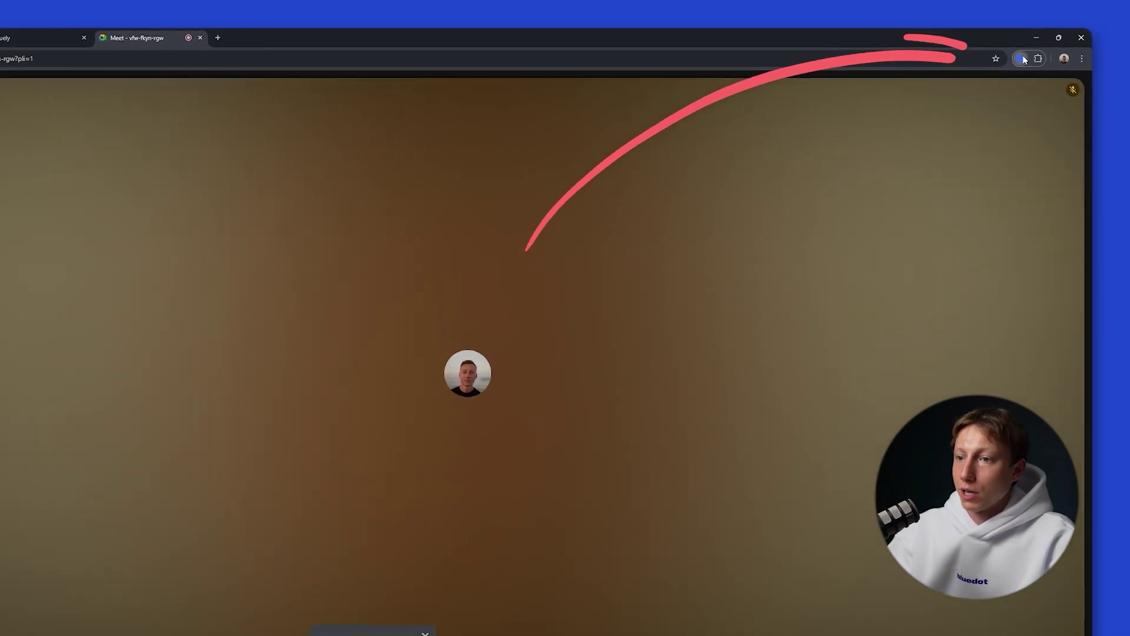
Start Bluedot capture of the Meet call using General notes and English
{"action": "left_click", "coordinate": [1025, 60]}
{"action": "left_click", "coordinate": [982, 167]}
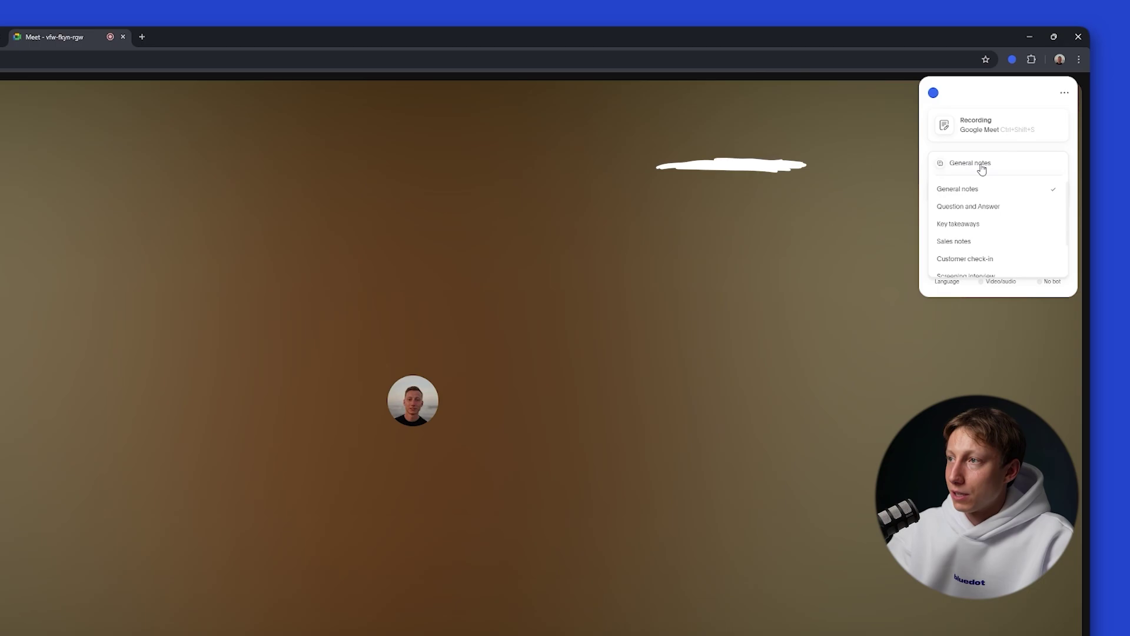
{"action": "left_click", "coordinate": [981, 165]}
{"action": "left_click", "coordinate": [948, 266]}
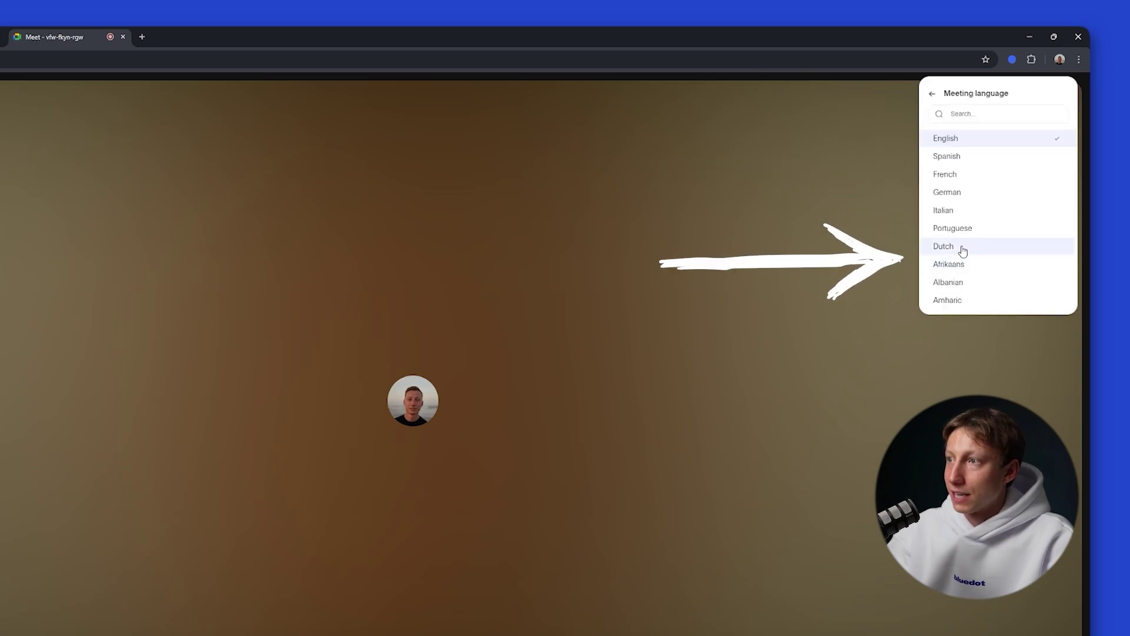
{"action": "left_click", "coordinate": [931, 93]}
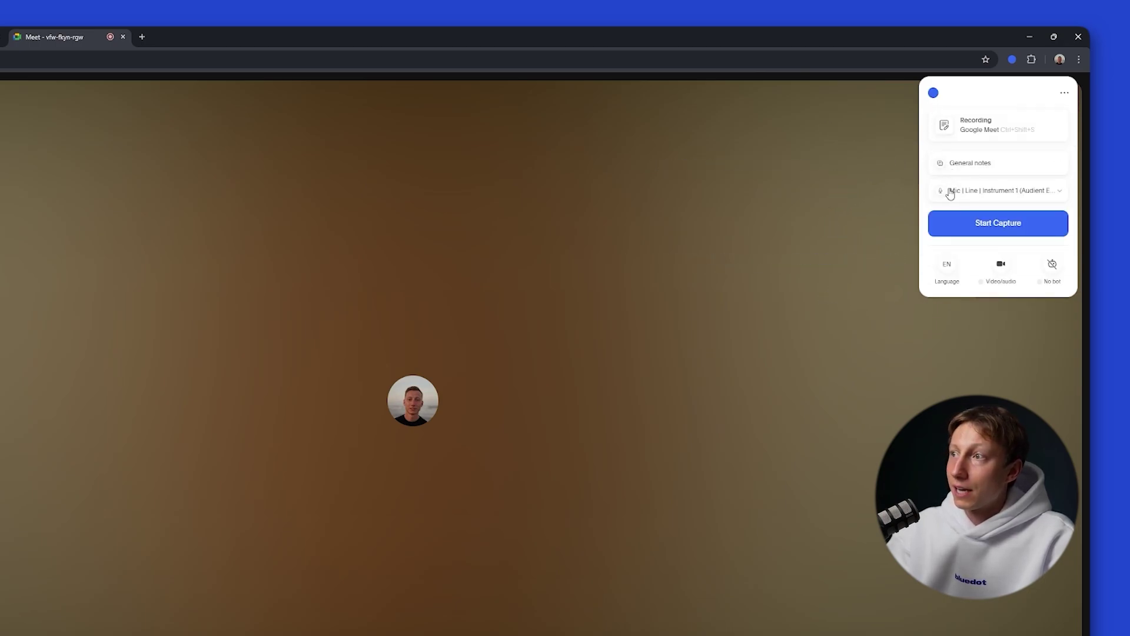
{"action": "left_click", "coordinate": [974, 222]}
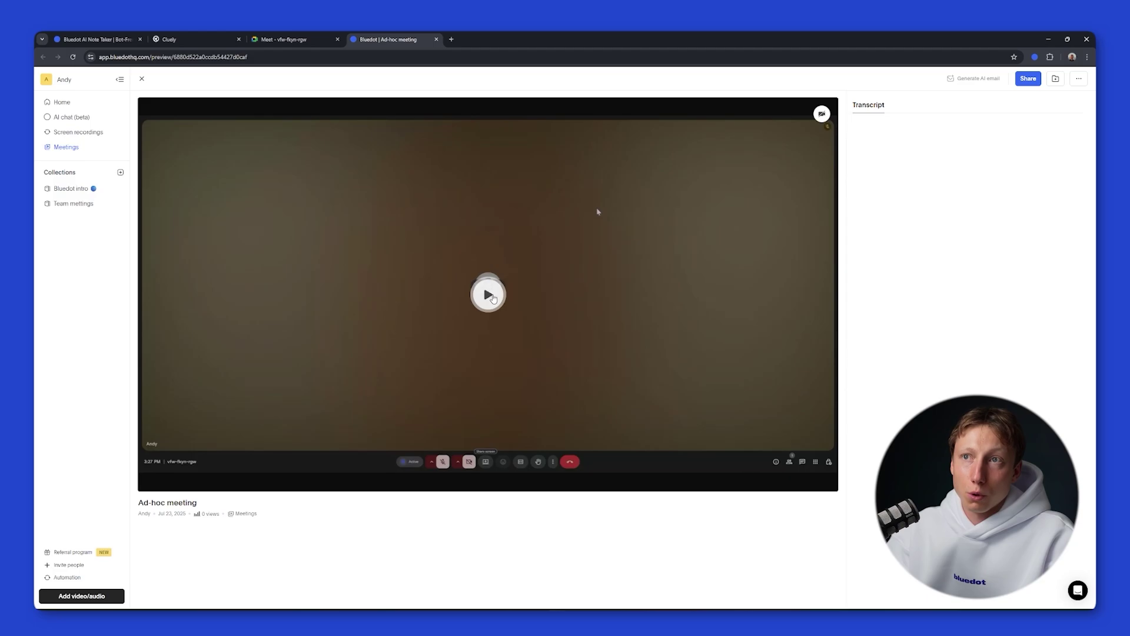
Play the Ad-hoc meeting recording and browse the available transcript languages
{"action": "left_click", "coordinate": [493, 299]}
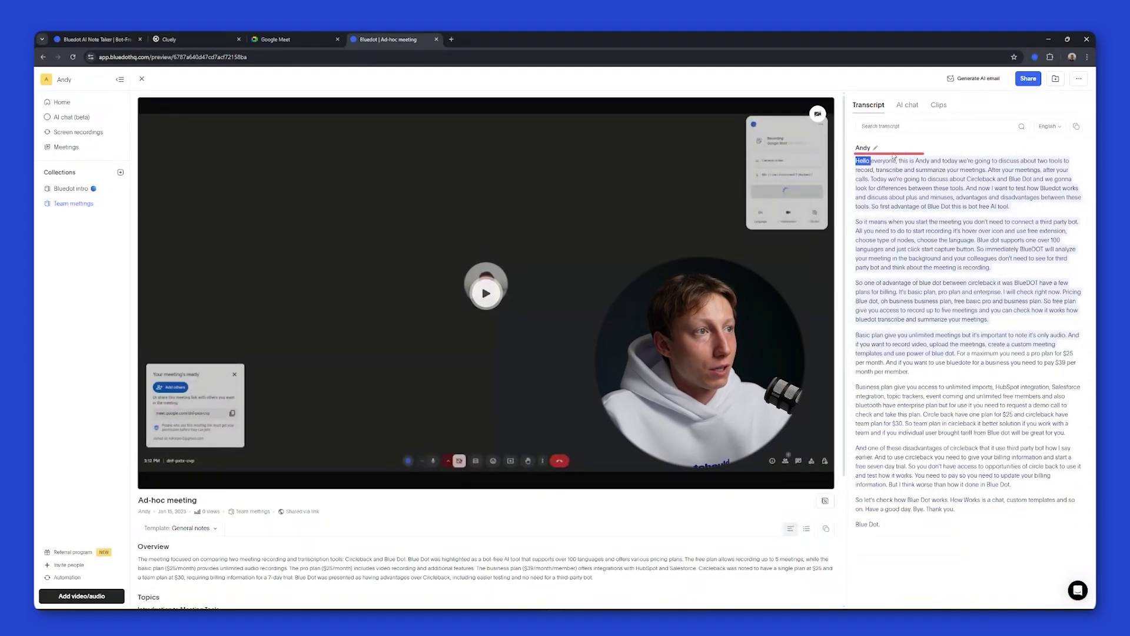
{"action": "left_click", "coordinate": [899, 125]}
{"action": "left_click", "coordinate": [1049, 126]}
{"action": "scroll", "coordinate": [1039, 234], "scroll_direction": "down", "scroll_amount": 2}
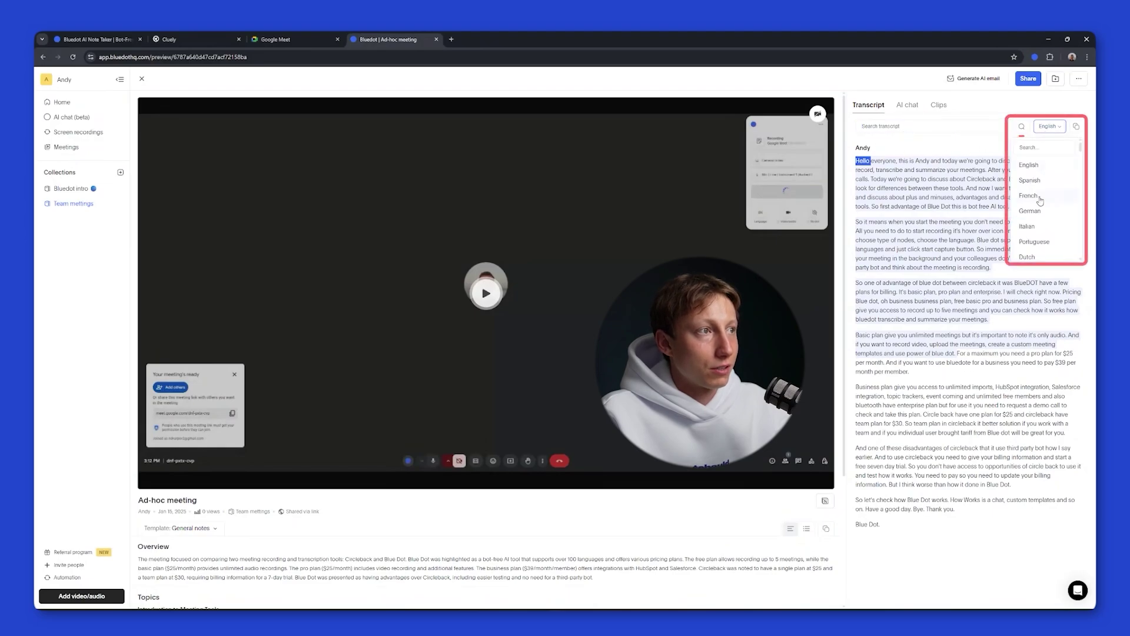
{"action": "left_click", "coordinate": [974, 146]}
{"action": "scroll", "coordinate": [181, 379], "scroll_direction": "down", "scroll_amount": 3}
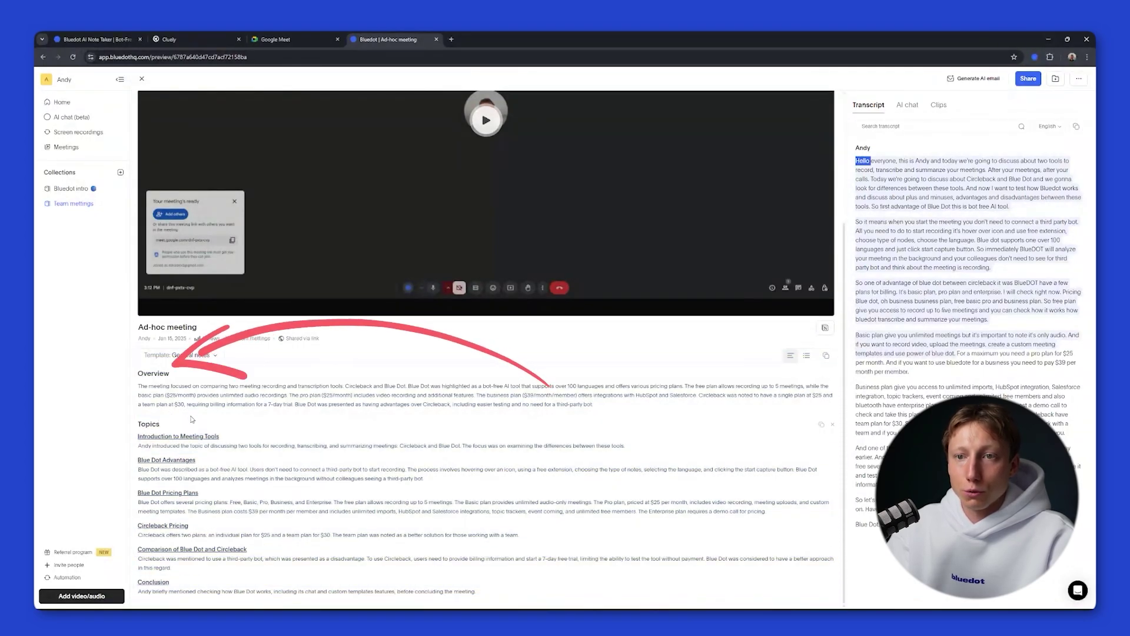
Regenerate the notes with the Key takeaways template in place of General notes
{"action": "left_click", "coordinate": [203, 355]}
{"action": "left_click", "coordinate": [185, 423]}
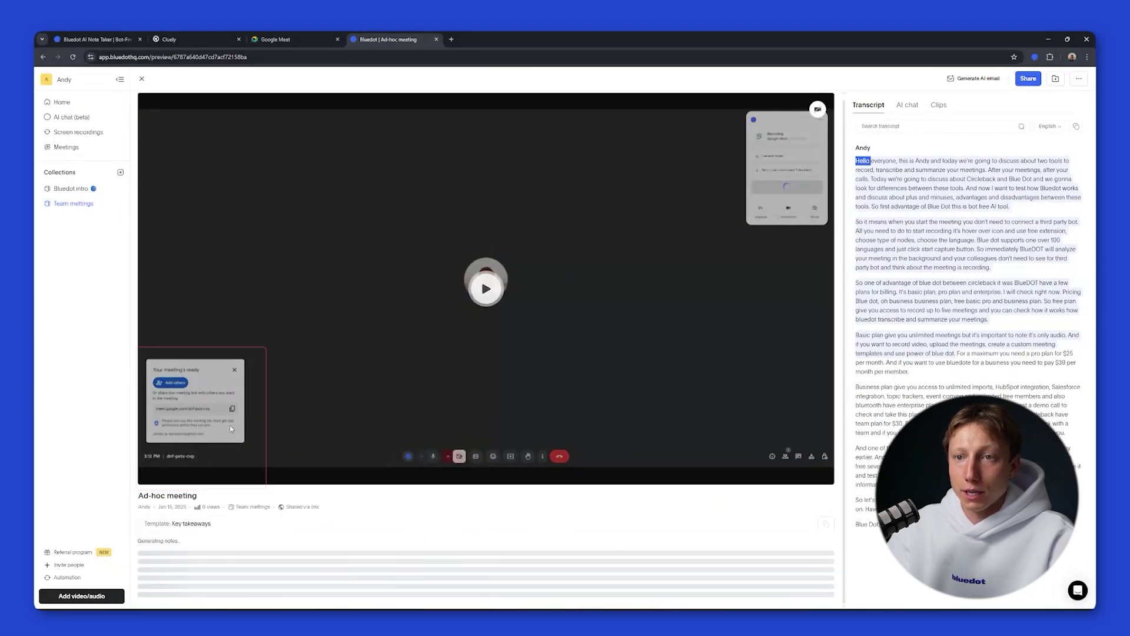
{"action": "scroll", "coordinate": [582, 323], "scroll_direction": "down", "scroll_amount": 4}
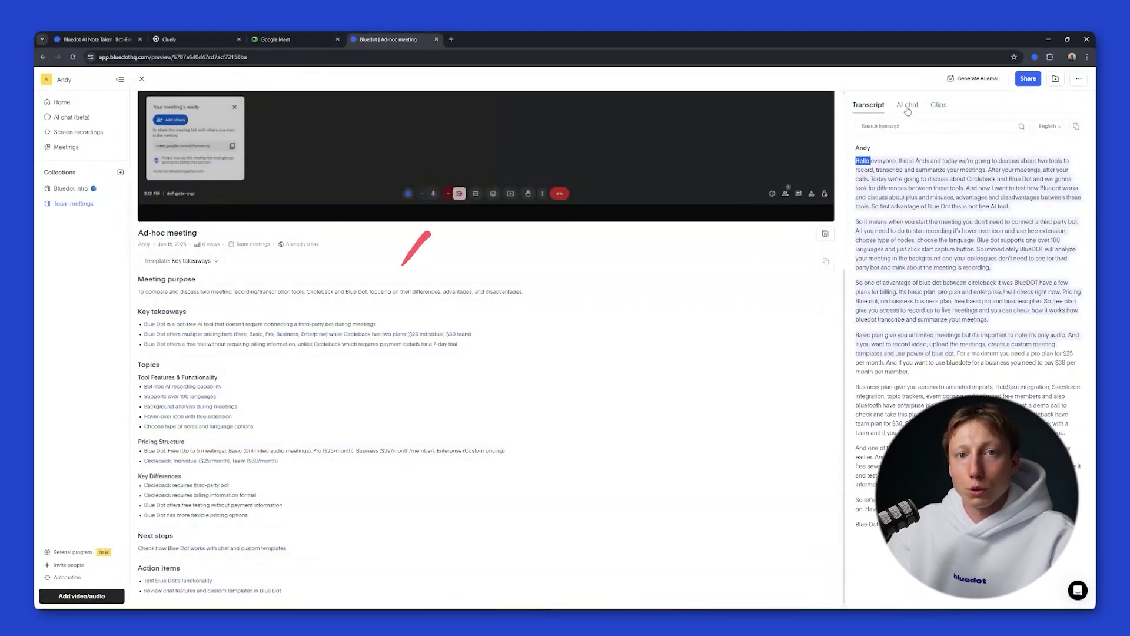
Show the AI chat answer summarizing the meeting's Circleback versus Blue Dot key message
{"action": "left_click", "coordinate": [907, 106]}
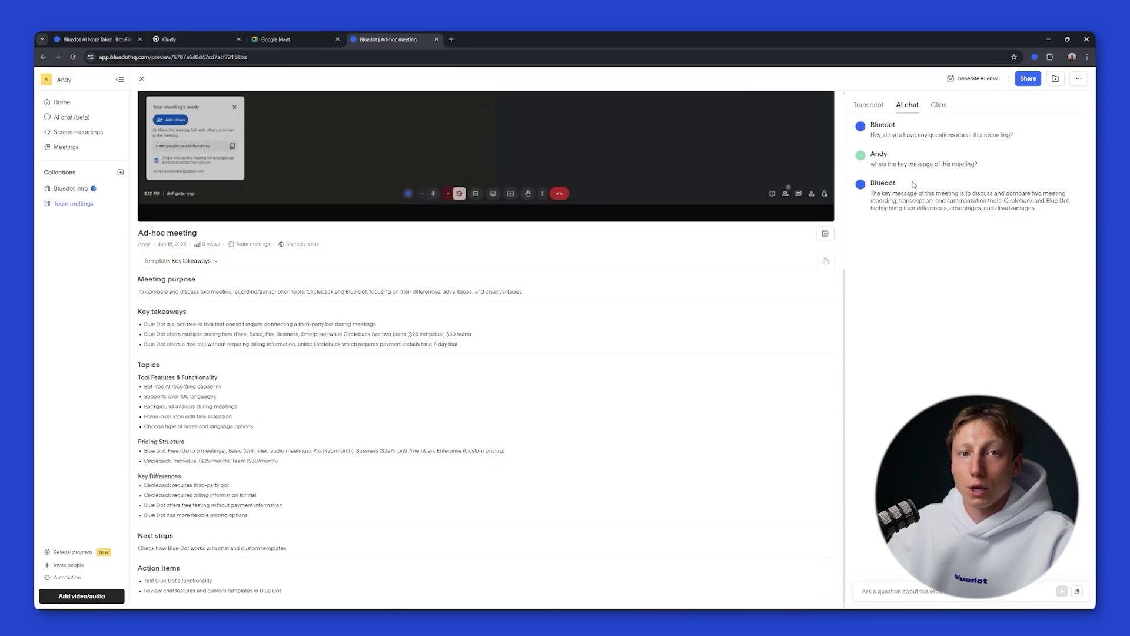
{"action": "scroll", "coordinate": [781, 281], "scroll_direction": "up", "scroll_amount": 5}
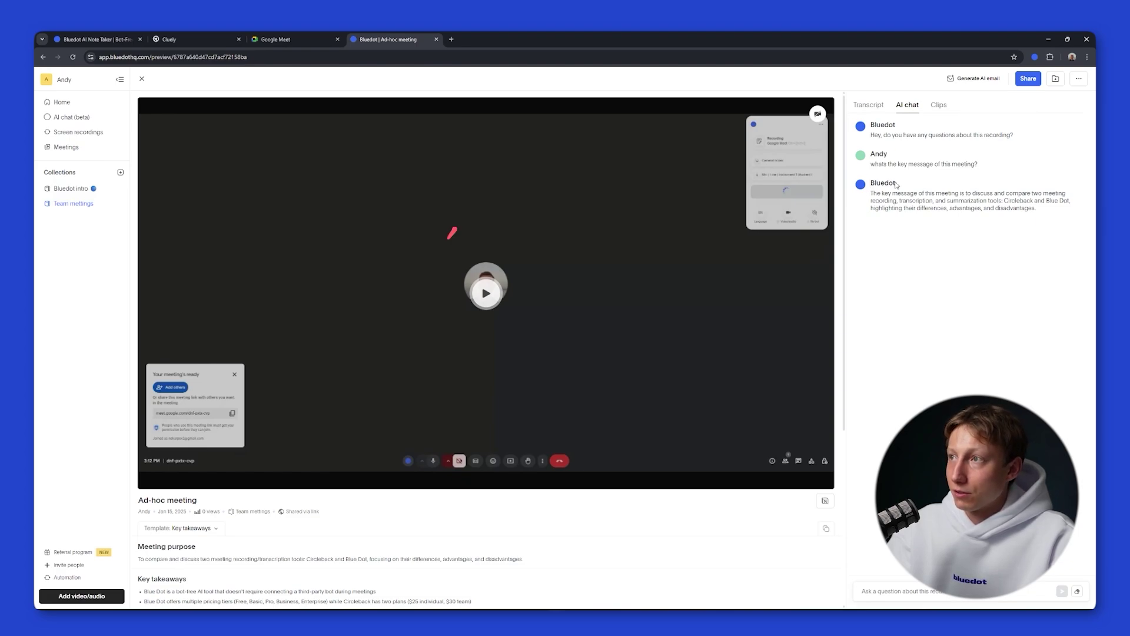
{"action": "left_click", "coordinate": [974, 78]}
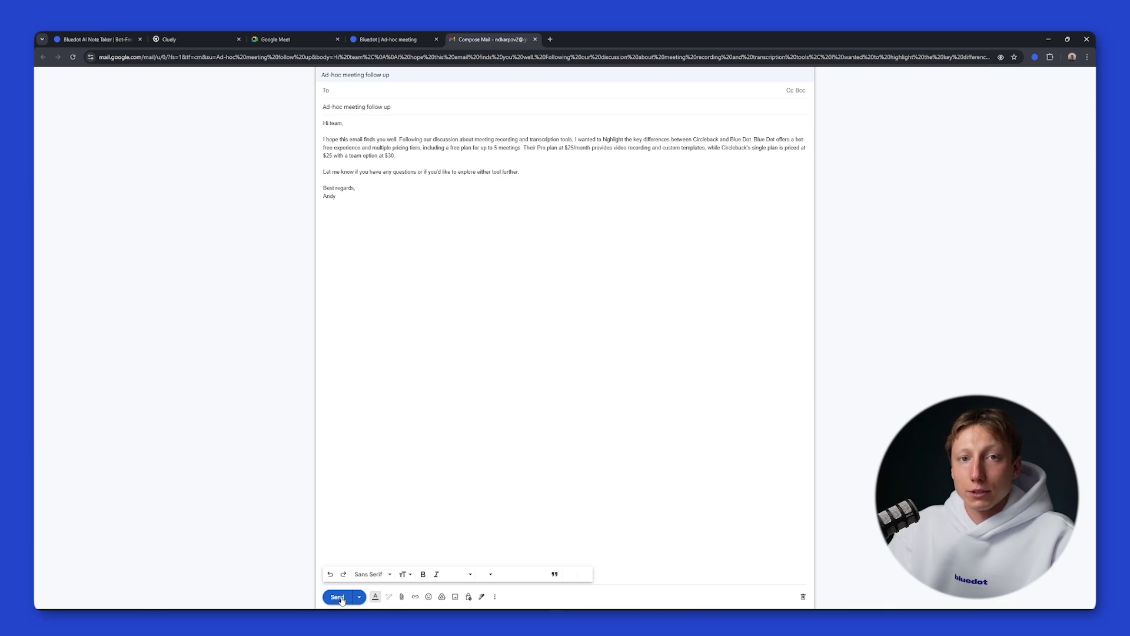
{"action": "left_click", "coordinate": [535, 38]}
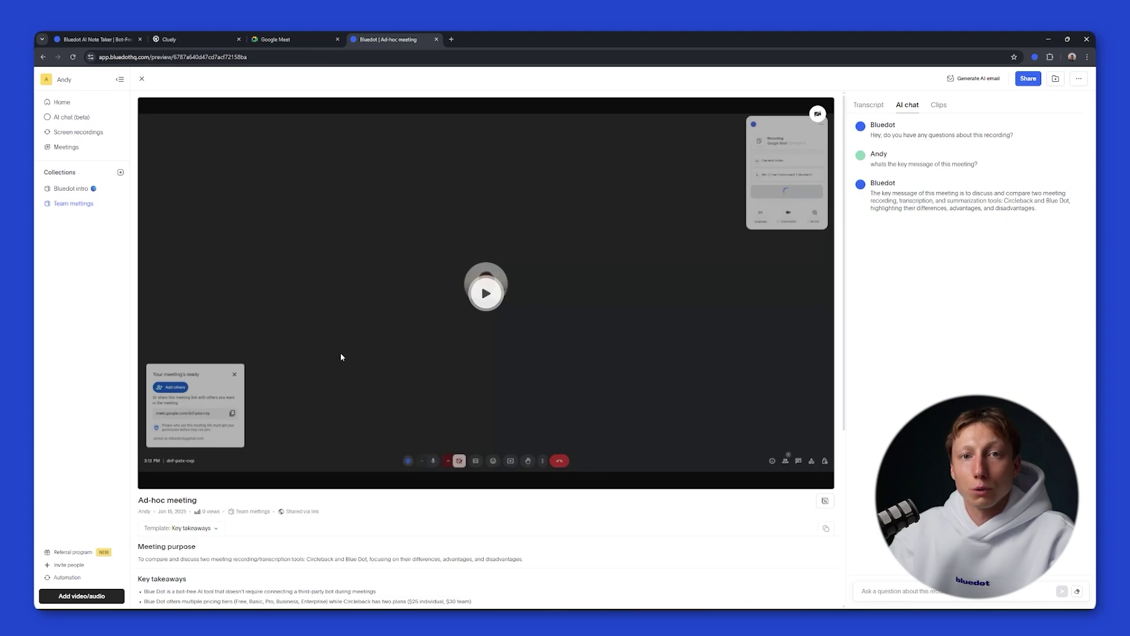
Review Automation integrations, then open the Upload a meeting dialog offering file, Zoom or Google Drive
{"action": "left_click", "coordinate": [67, 576]}
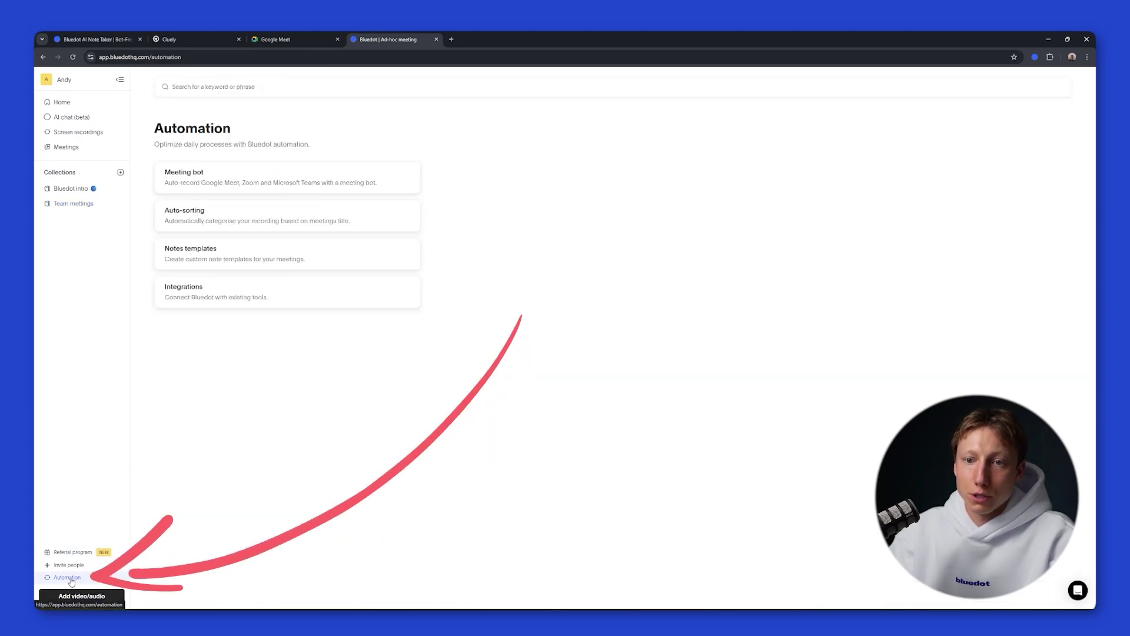
{"action": "left_click", "coordinate": [329, 300]}
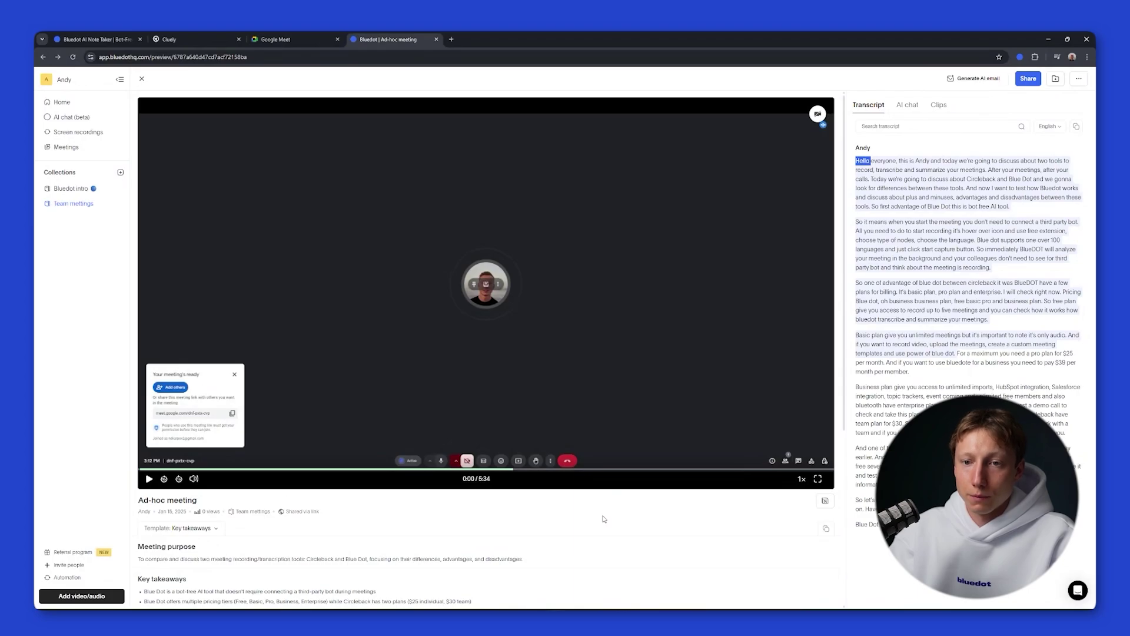
{"action": "left_click", "coordinate": [95, 596]}
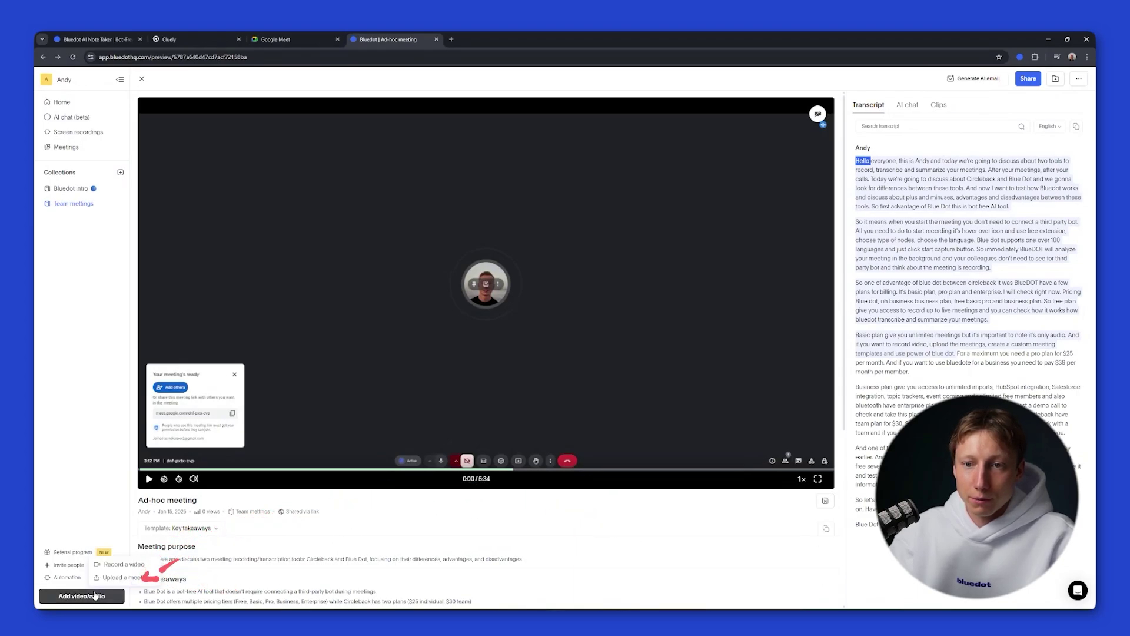
{"action": "left_click", "coordinate": [141, 578]}
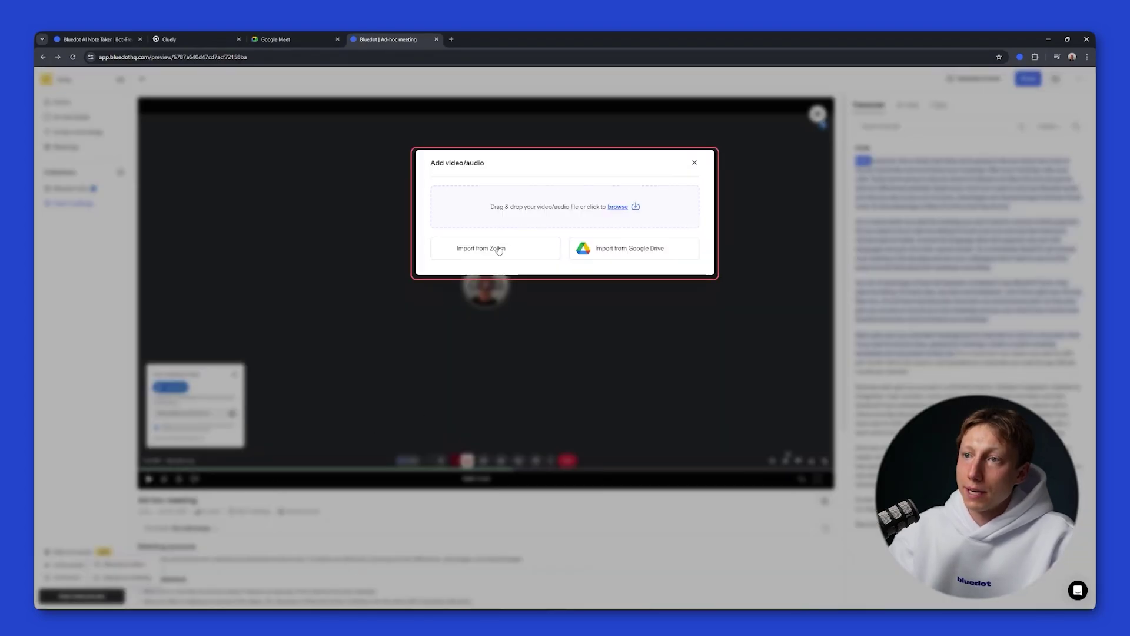